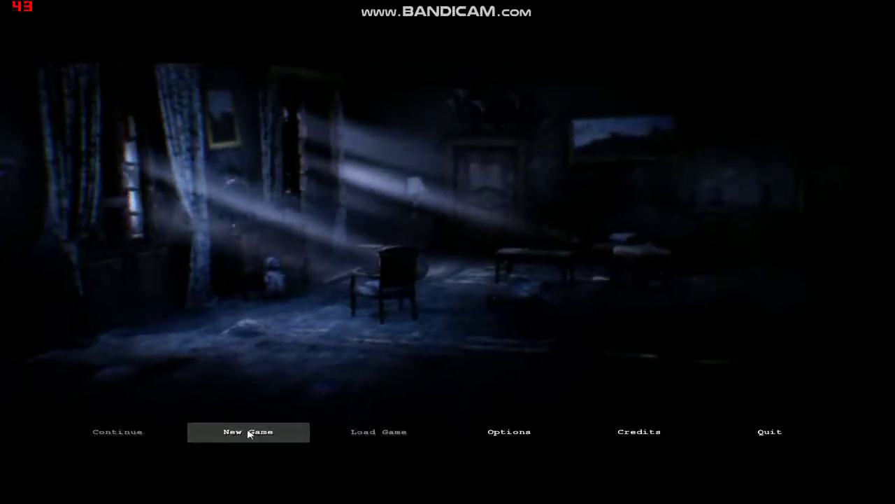
Start a New Game in the Empty Slot and confirm the new save.
click(220, 434)
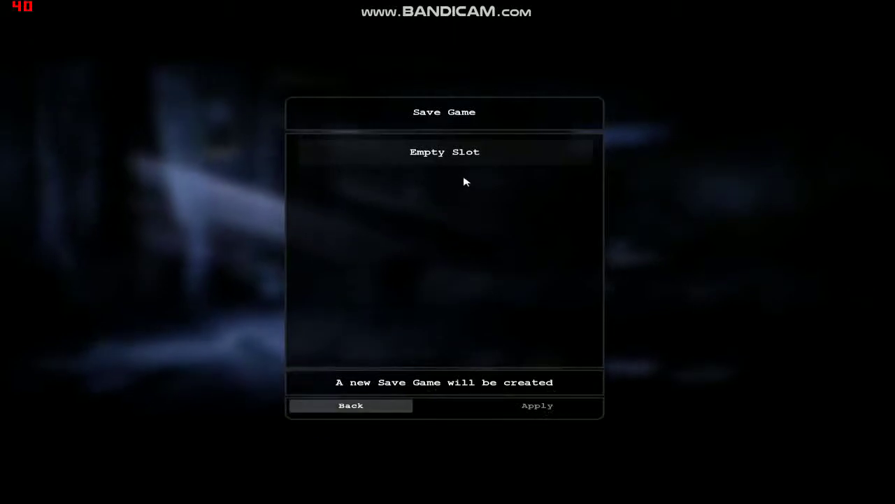
click(466, 155)
click(537, 407)
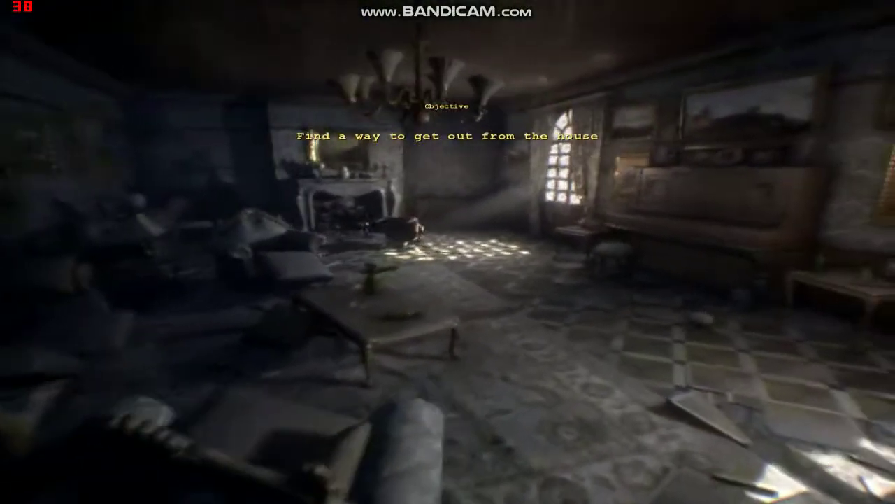
Pause the game once the find-a-way-out objective appears in the living room.
key(Escape)
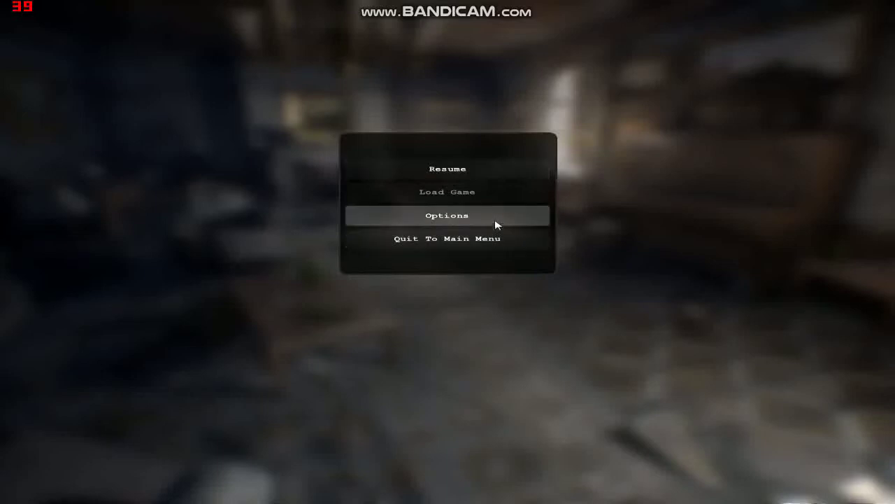
Set Post Processing to Very High in the Video options and apply.
click(489, 218)
click(533, 65)
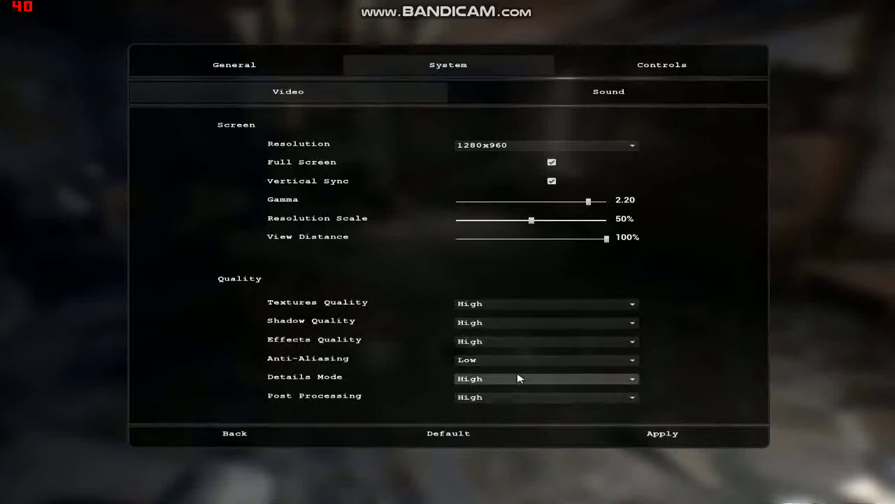
click(514, 397)
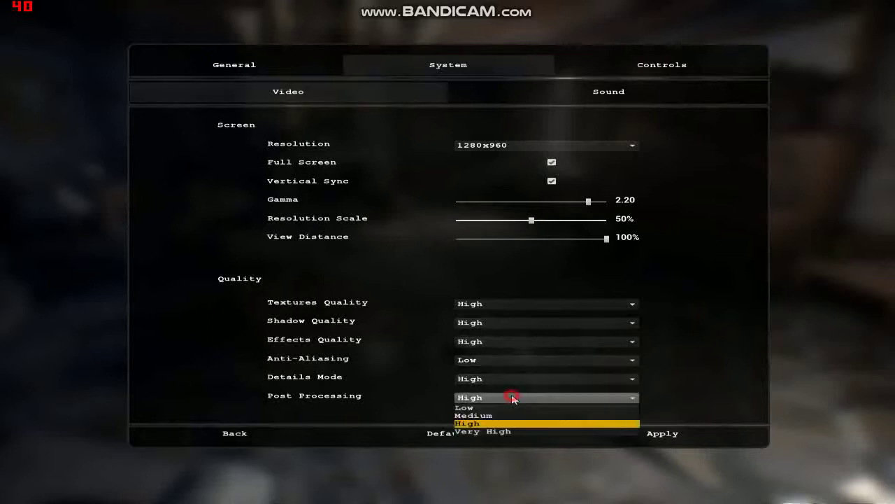
click(505, 430)
click(642, 434)
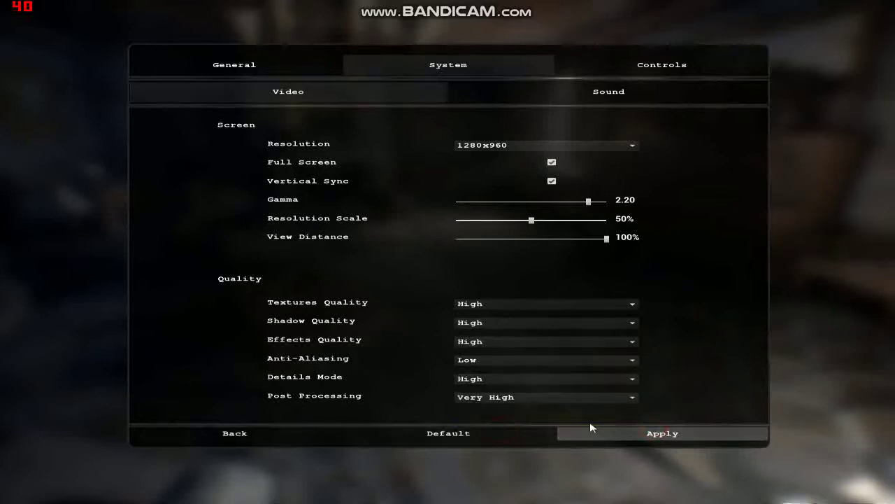
Check Shadow, Effects and Anti-Aliasing choices, leaving them unchanged, and return to pause menu.
click(492, 311)
click(493, 324)
click(492, 342)
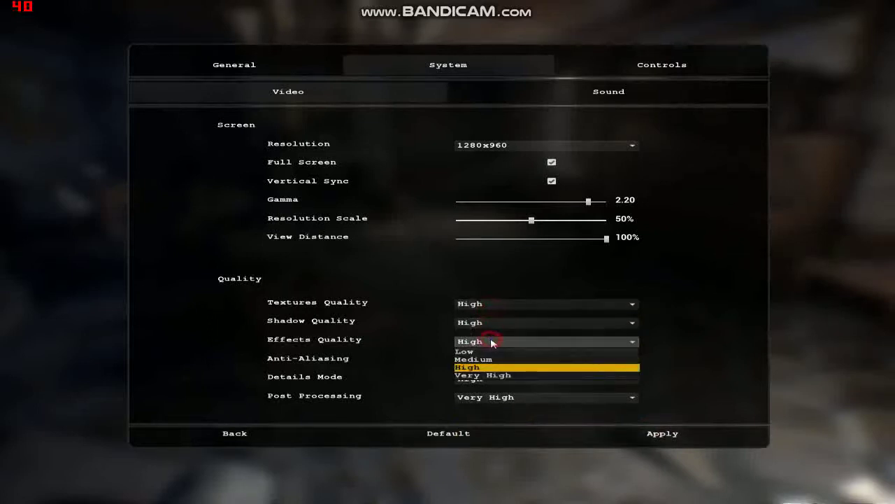
click(492, 342)
click(491, 362)
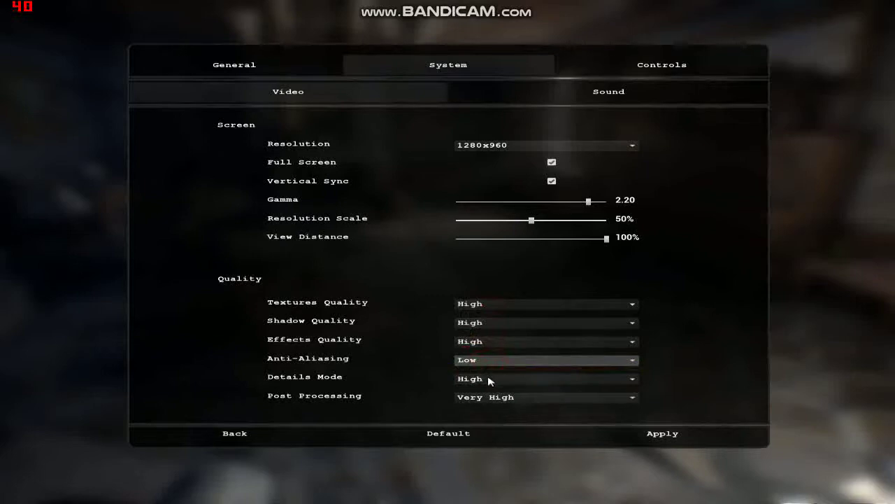
click(214, 433)
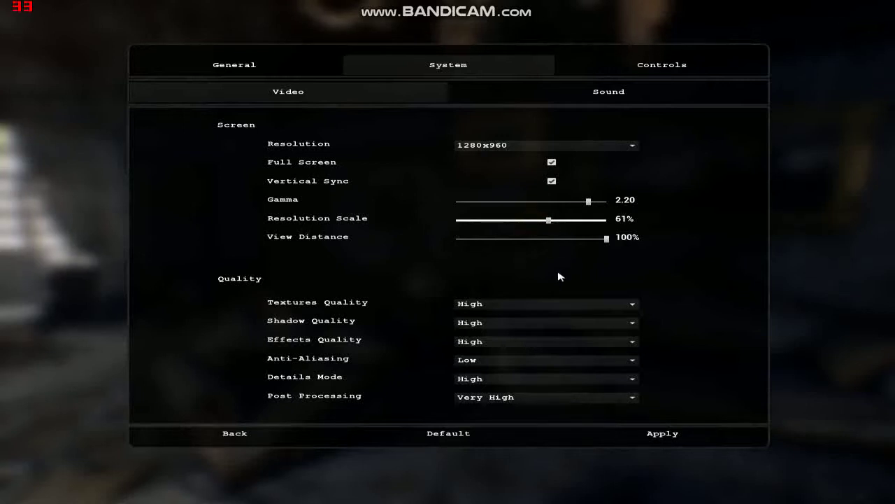
Close the Video options with Escape, returning to the pause menu.
key(Escape)
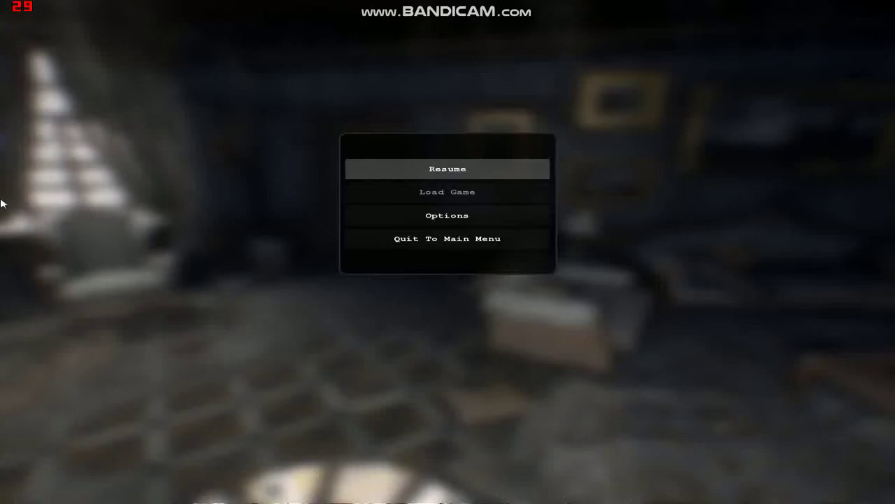
click(401, 214)
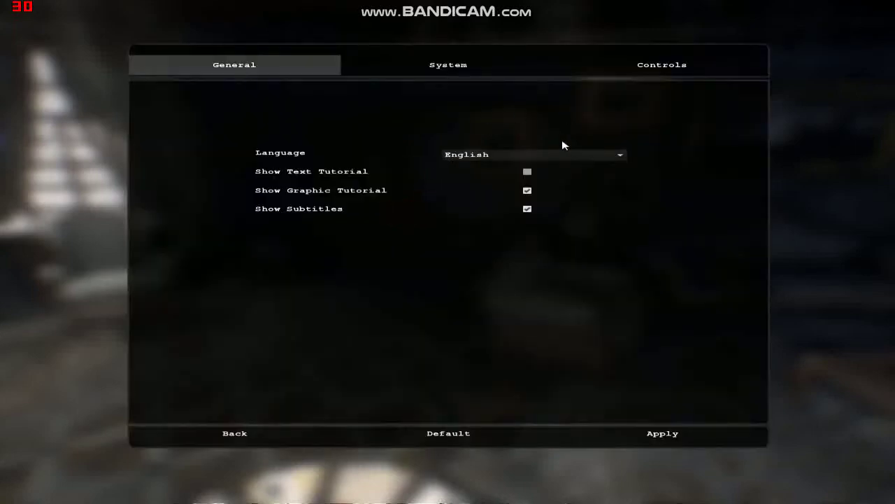
click(478, 66)
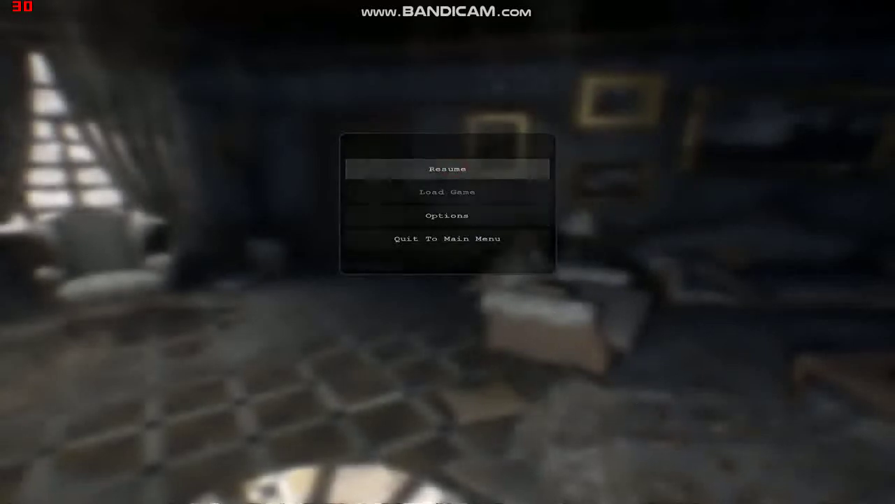
key(Escape)
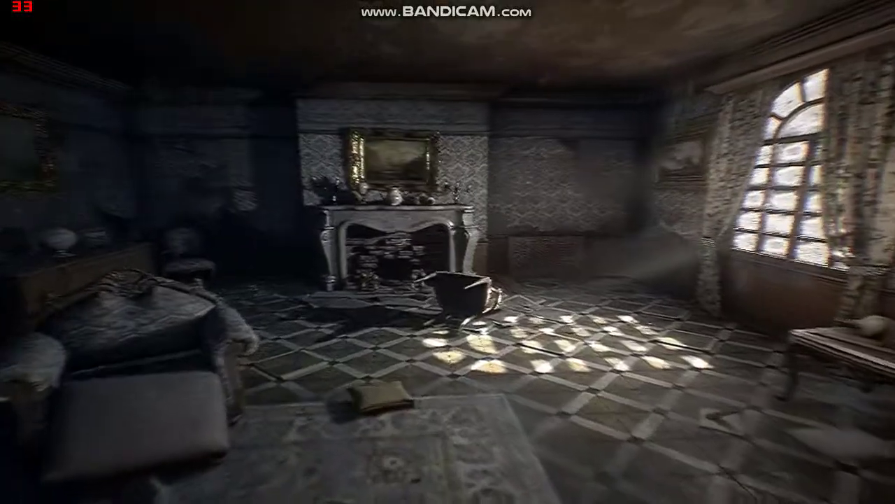
Walk up to the living room fireplace and turn right toward the window.
key(w)
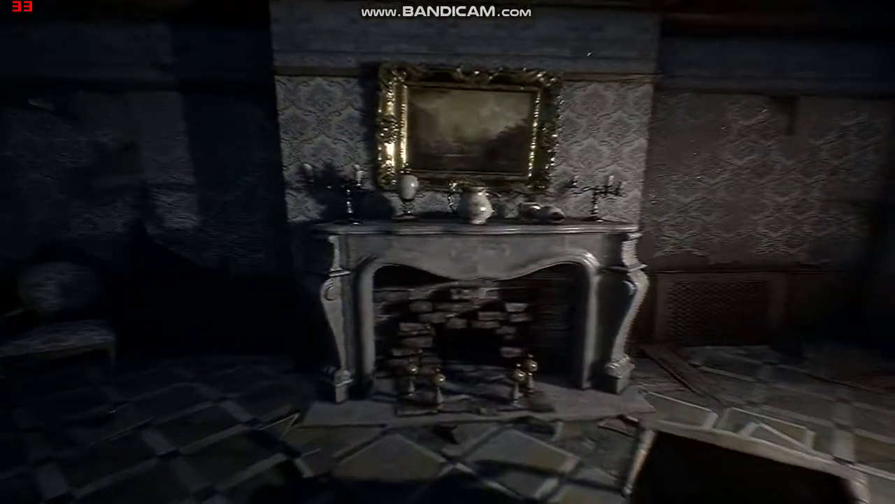
key(w)
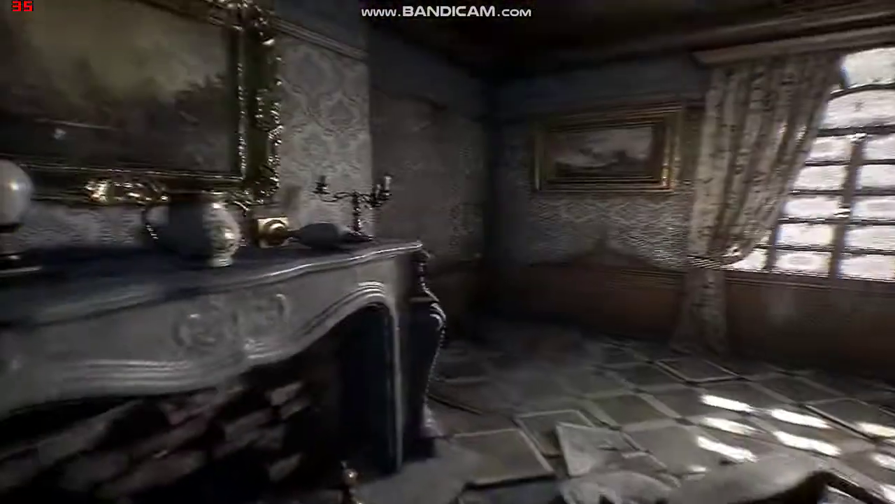